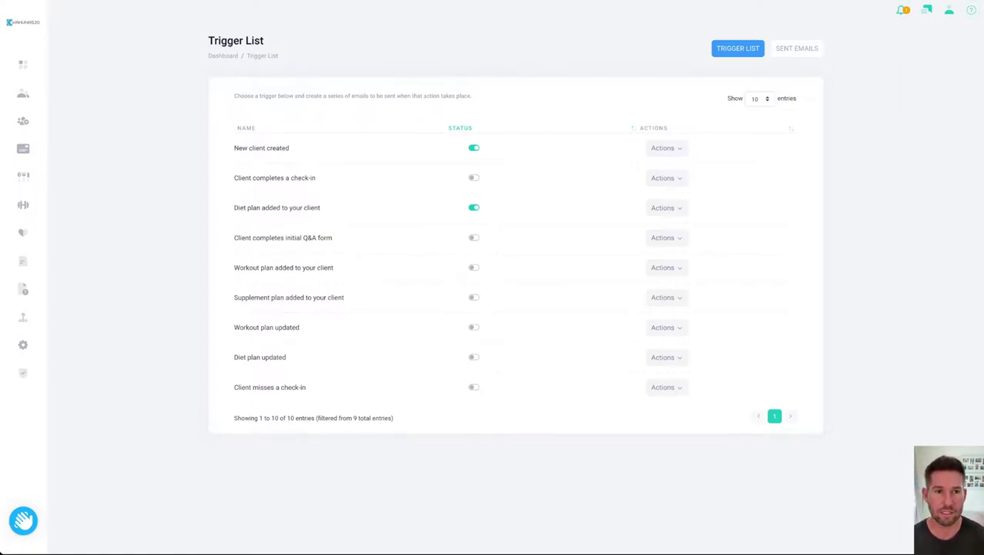
drag(208, 41, 259, 41)
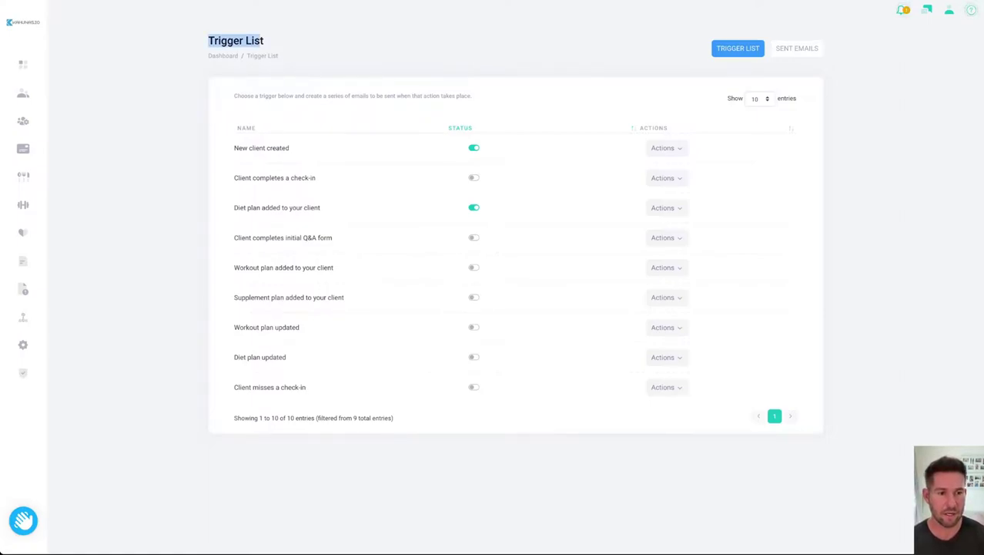
click(92, 283)
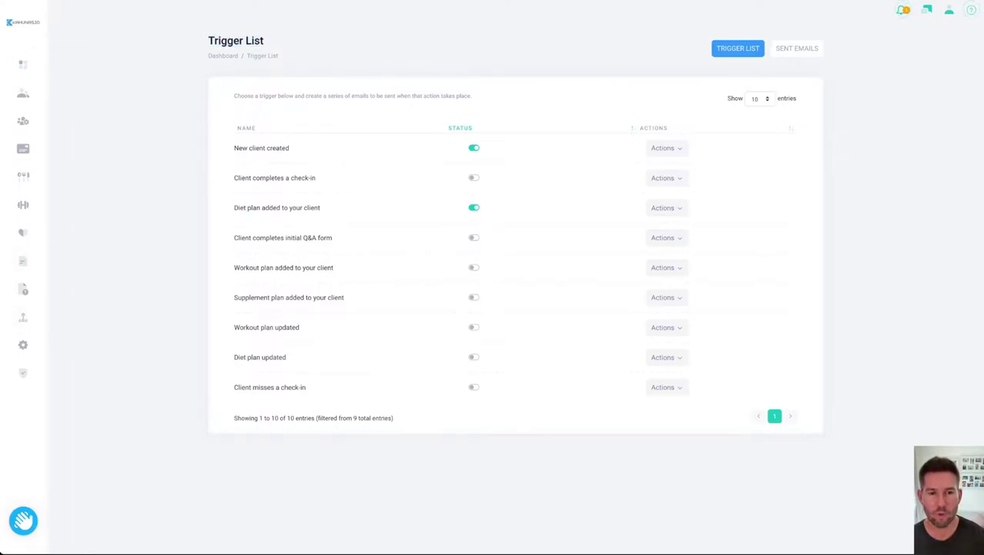
drag(234, 41, 166, 35)
click(165, 35)
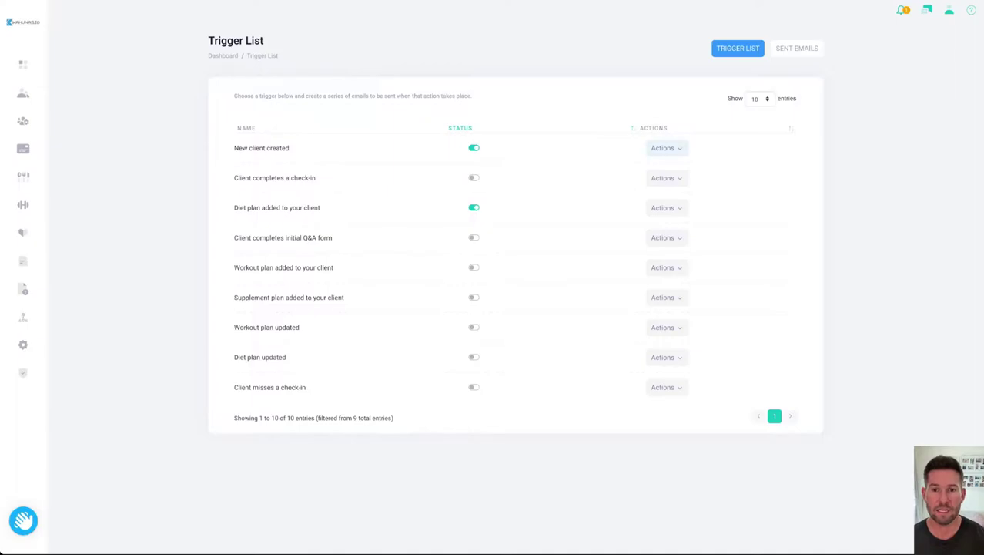
Edit the New client created trigger and set its email subject to "Welcome to my coaching program"
click(667, 148)
click(619, 169)
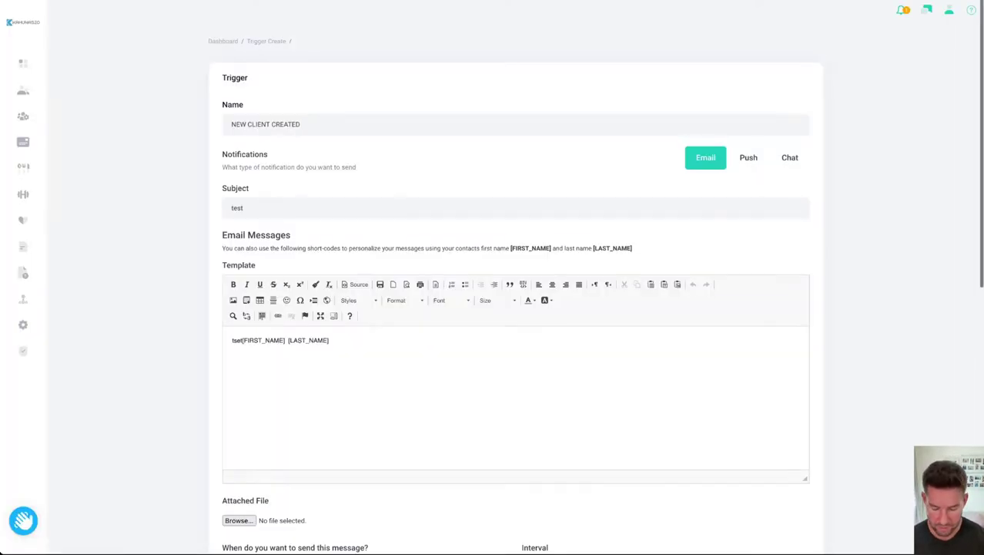
double_click(237, 208)
text(Welcome to my)
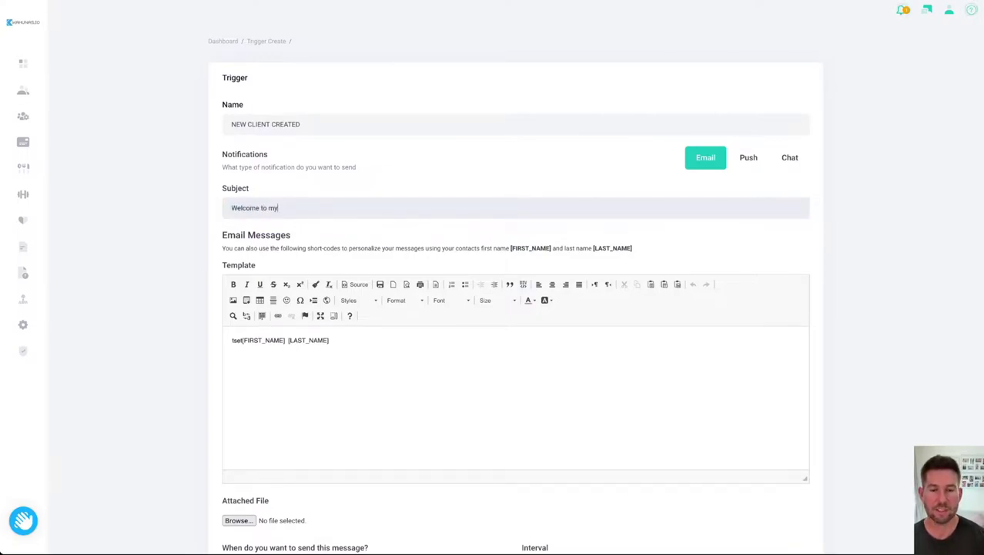
text(coaching program)
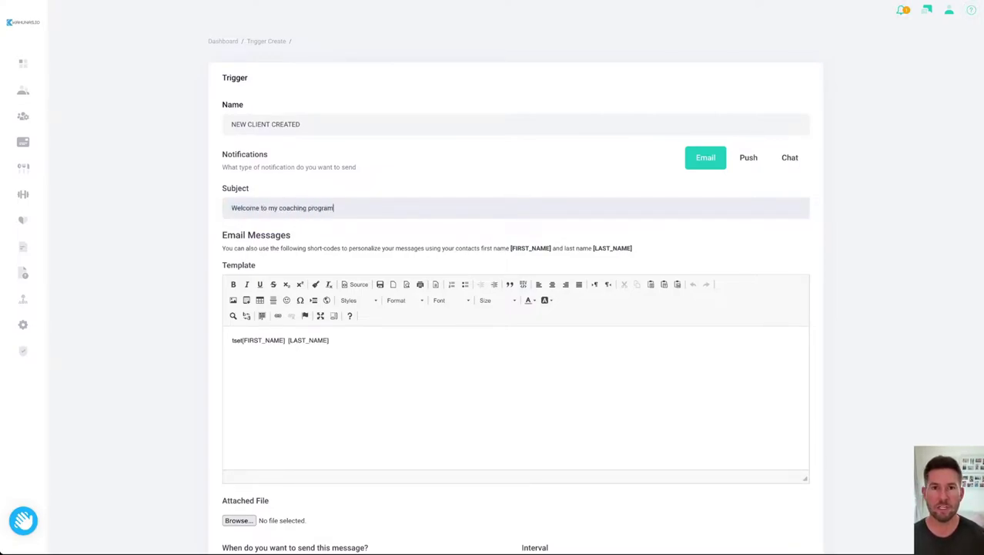
Set the interval of the trigger's chat message after the previous email to Days
click(330, 340)
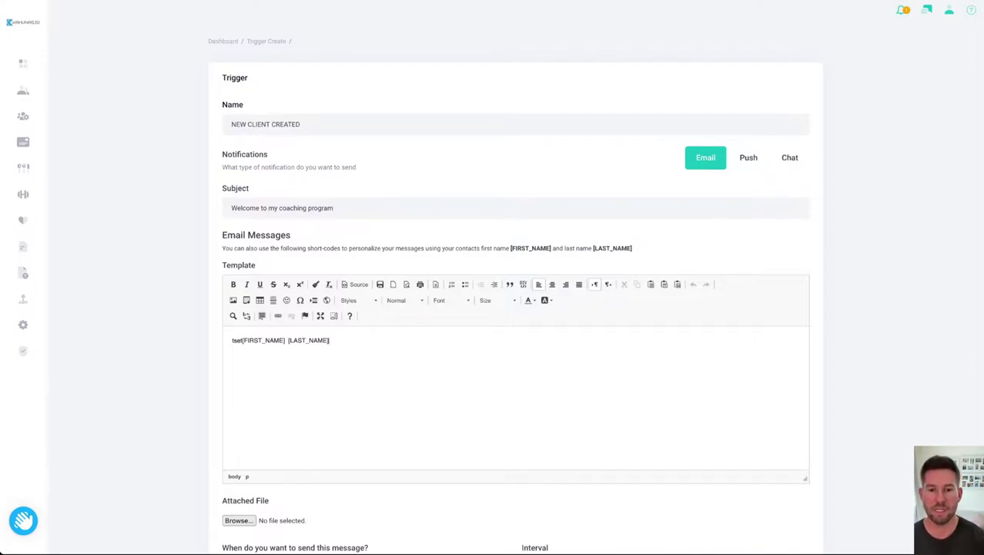
scroll(516, 309, down, 3)
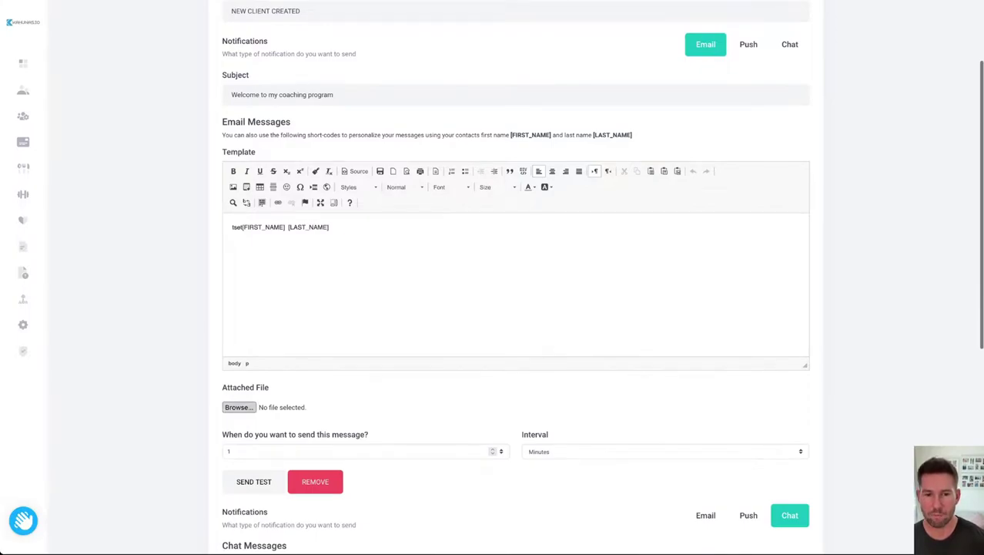
scroll(516, 308, down, 2)
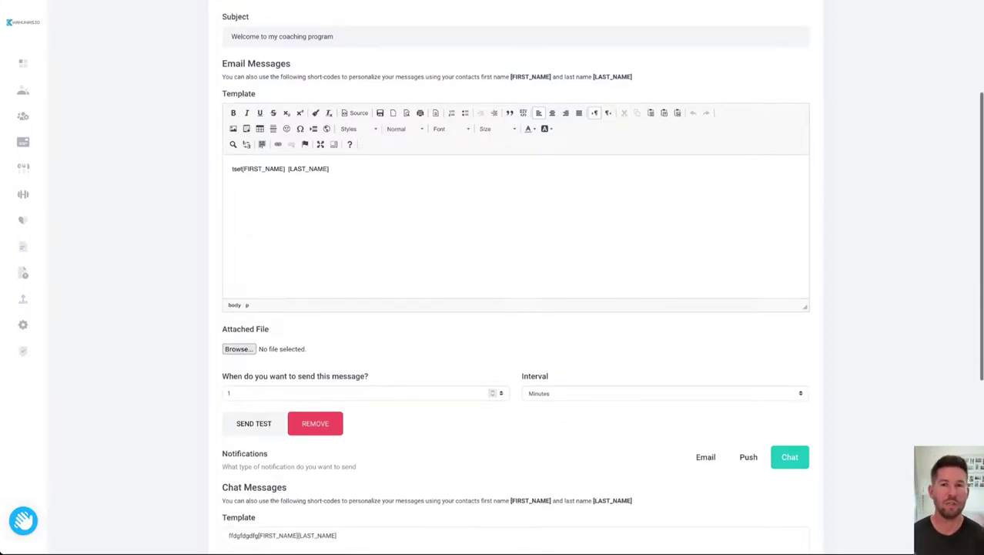
scroll(516, 309, down, 3)
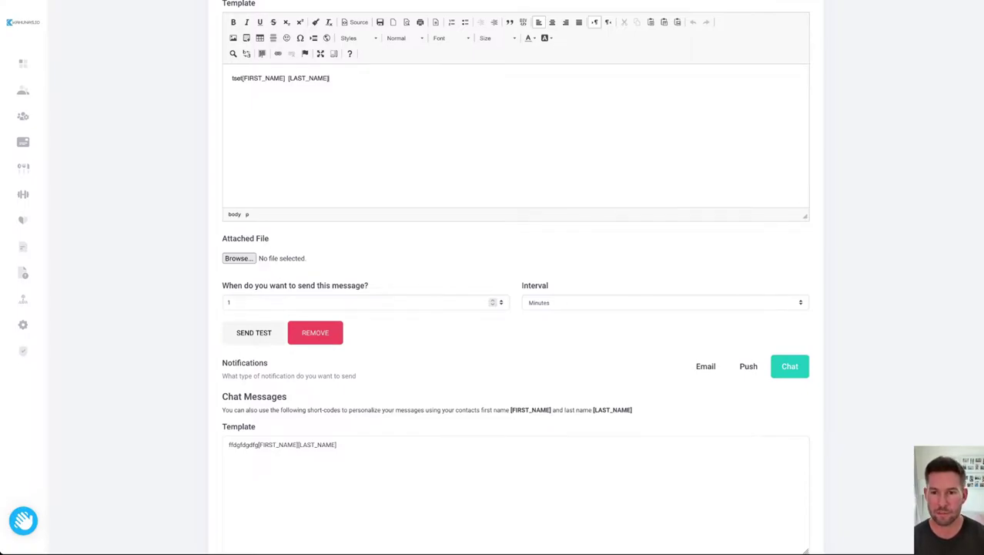
scroll(516, 278, down, 3)
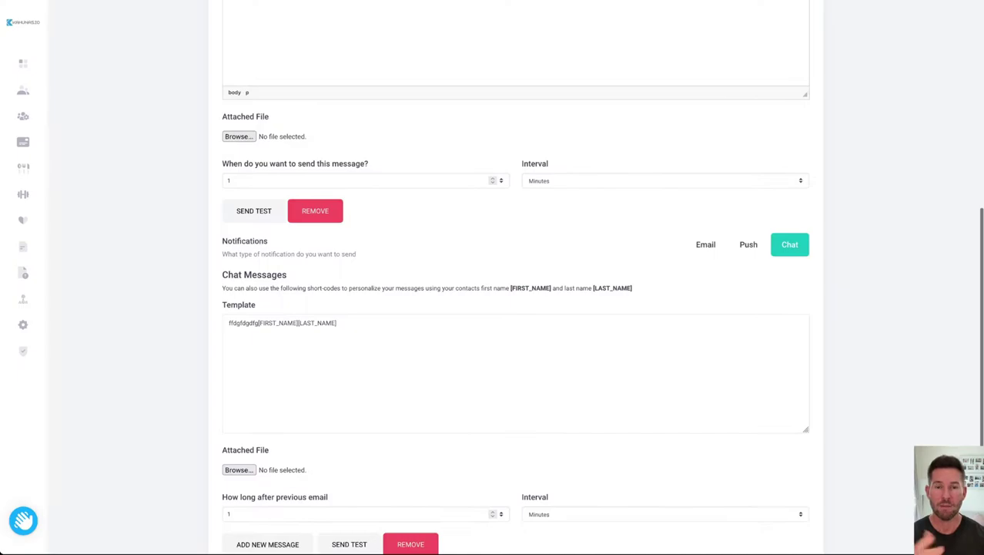
click(515, 373)
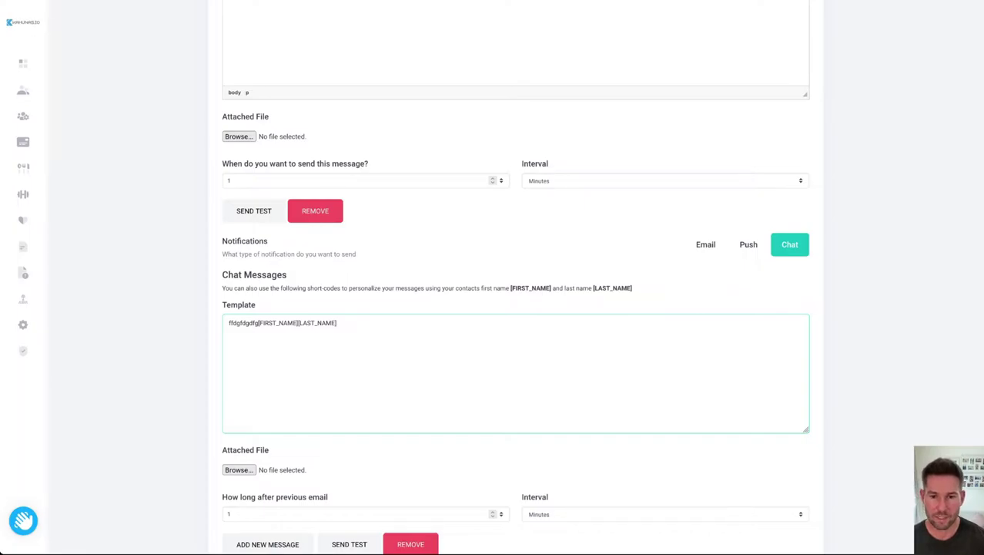
scroll(515, 278, down, 3)
click(666, 409)
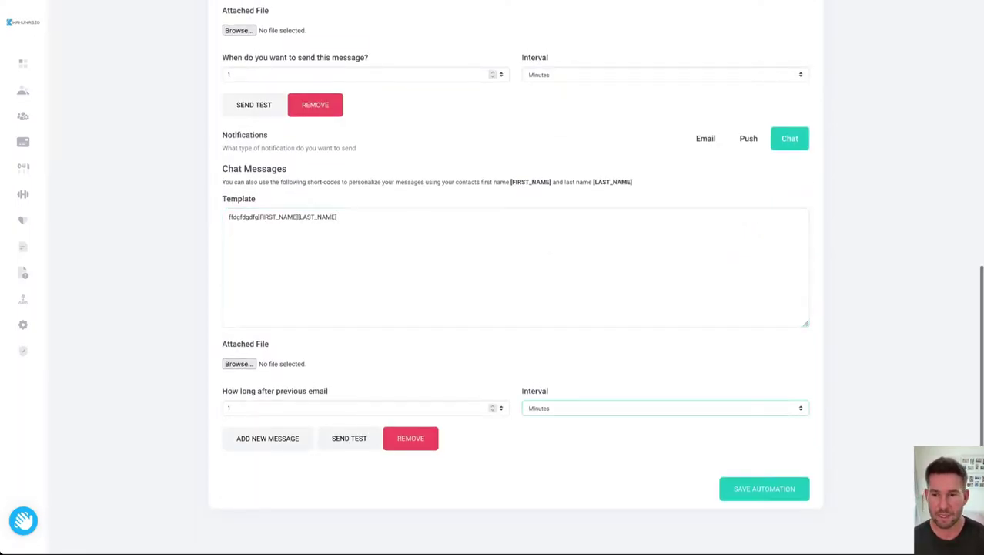
click(666, 441)
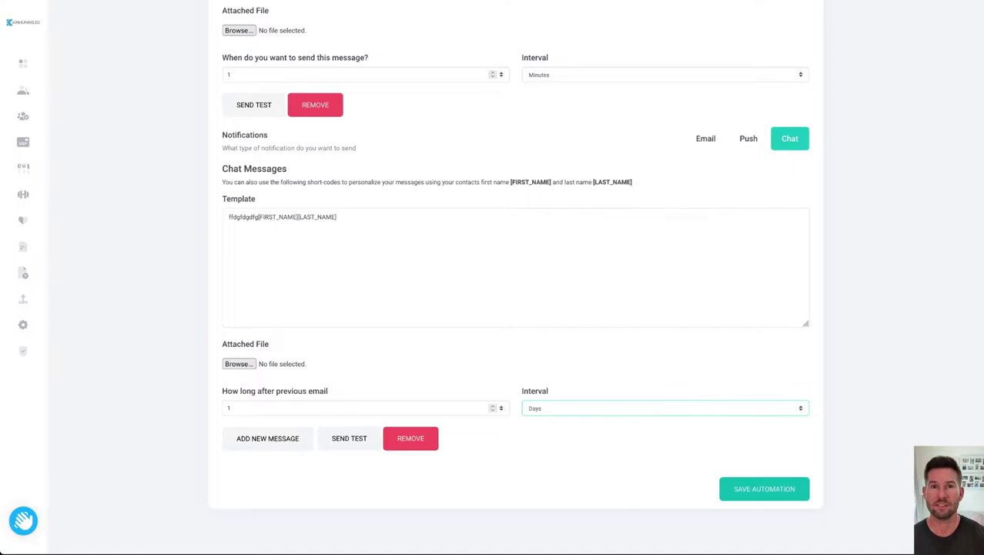
scroll(515, 277, up, 6)
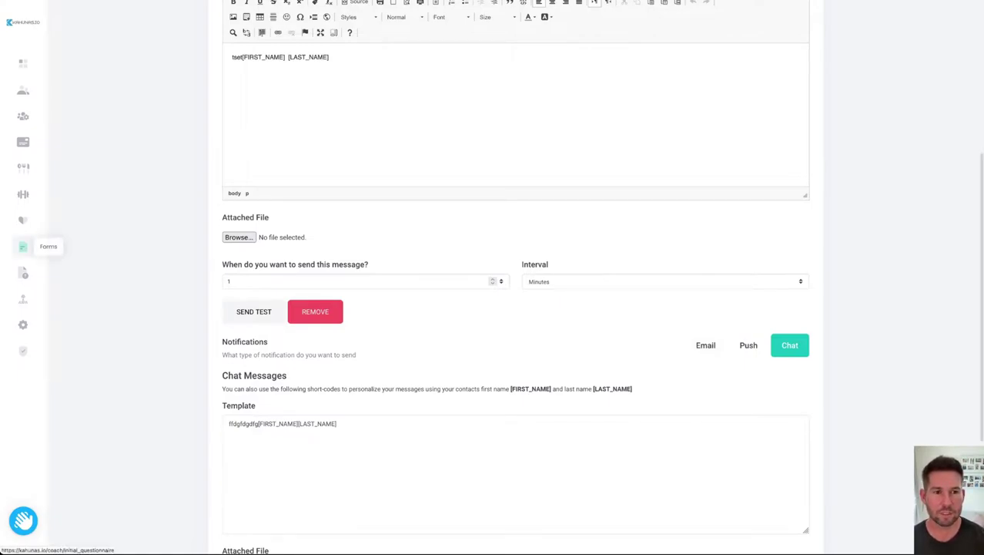
Start a new contact form and title it "Christmas Black Dress Diet"
click(23, 247)
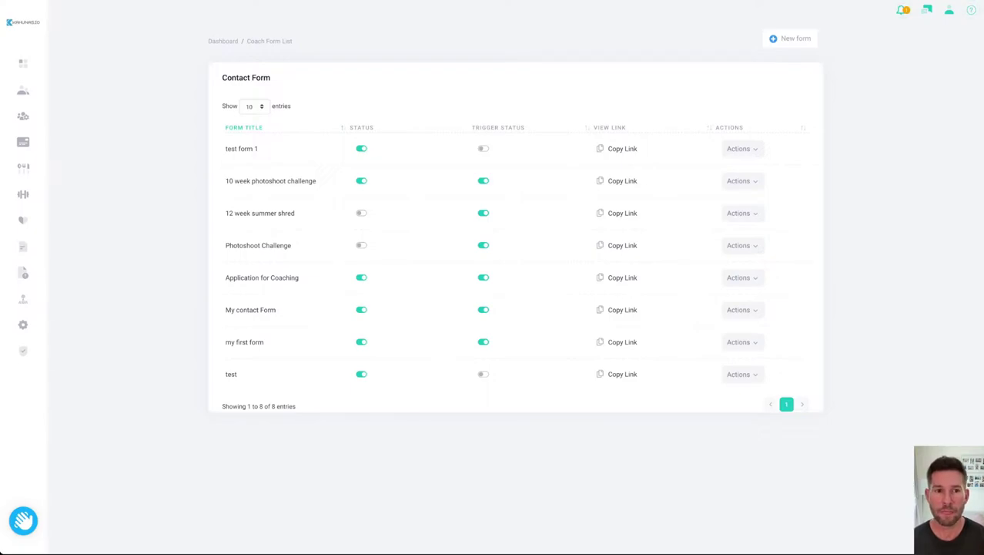
click(791, 38)
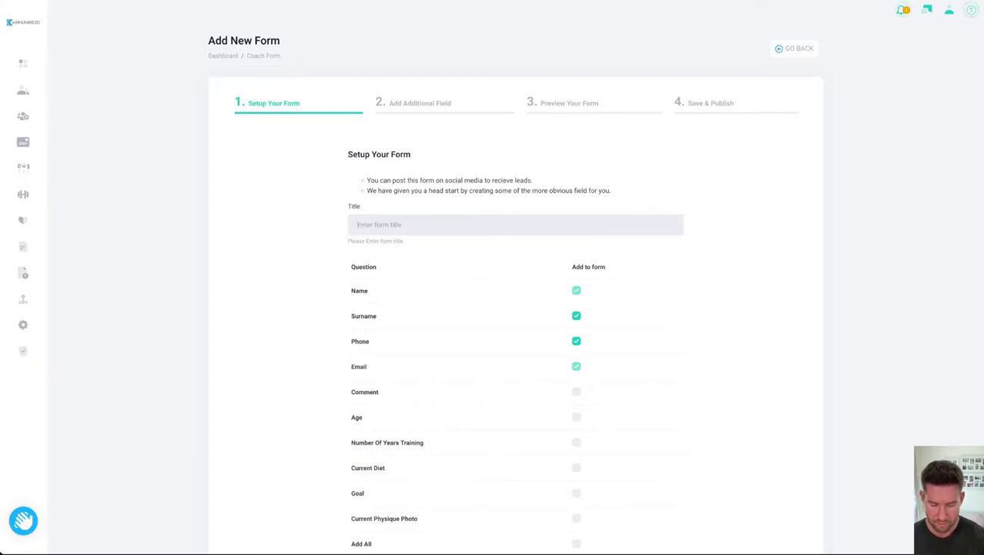
click(359, 224)
text(Christmas)
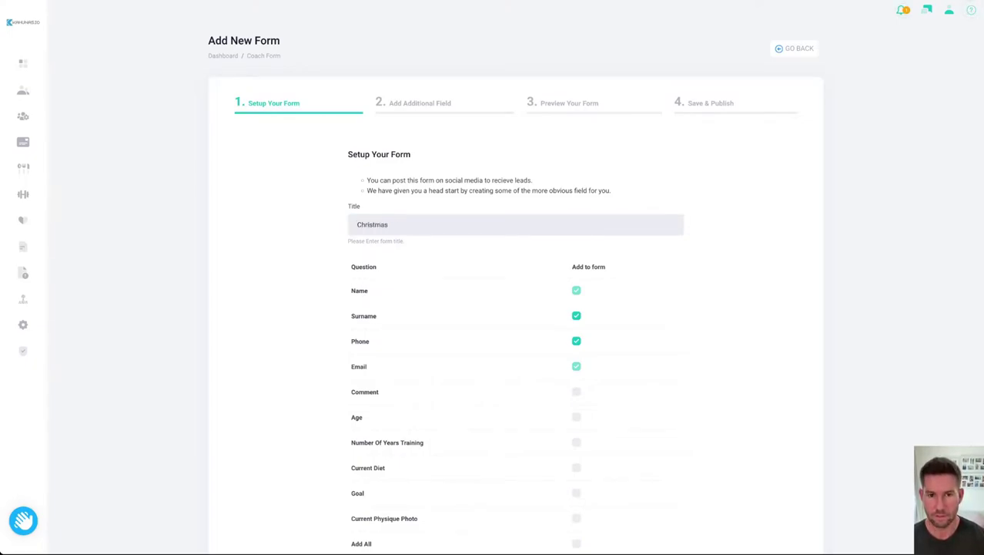
text( Black Dress )
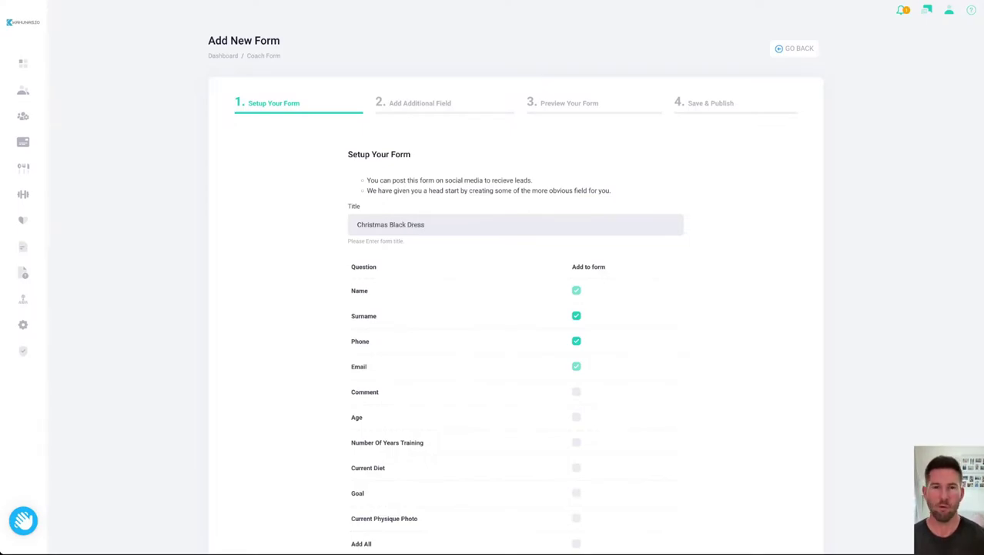
text(Diet)
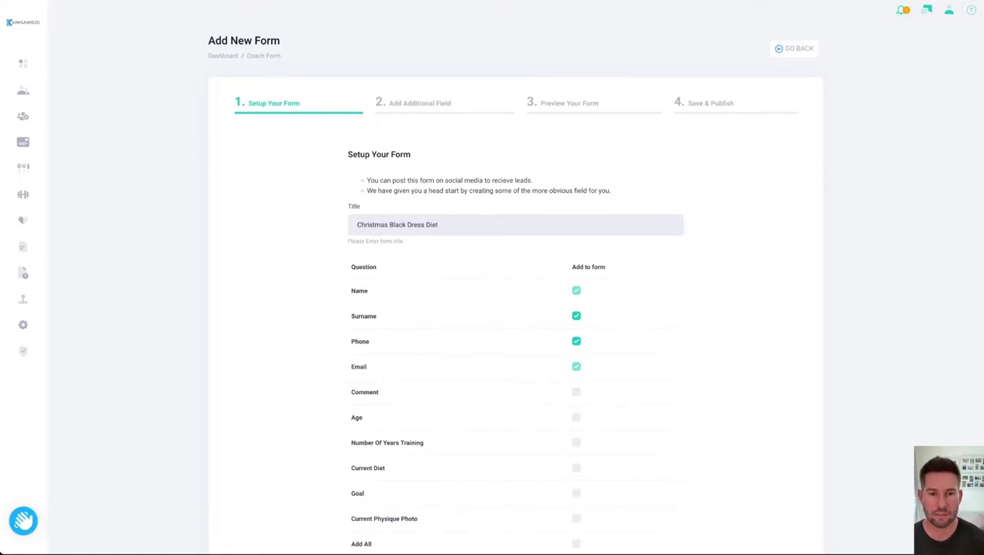
Publish the form with the default questions and no additional fields, and choose to create an automation for it
scroll(516, 308, down, 3)
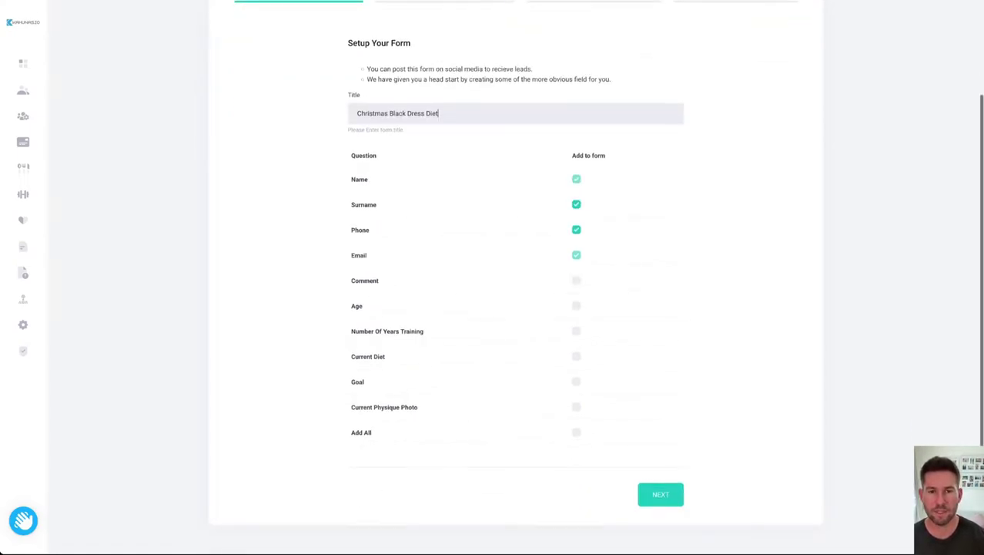
scroll(515, 308, up, 2)
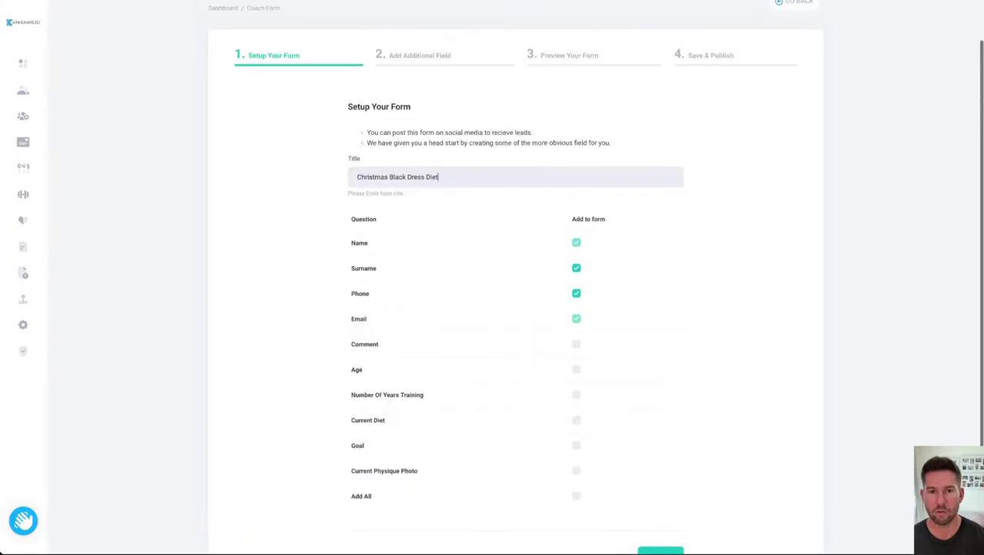
scroll(515, 308, down, 2)
click(661, 489)
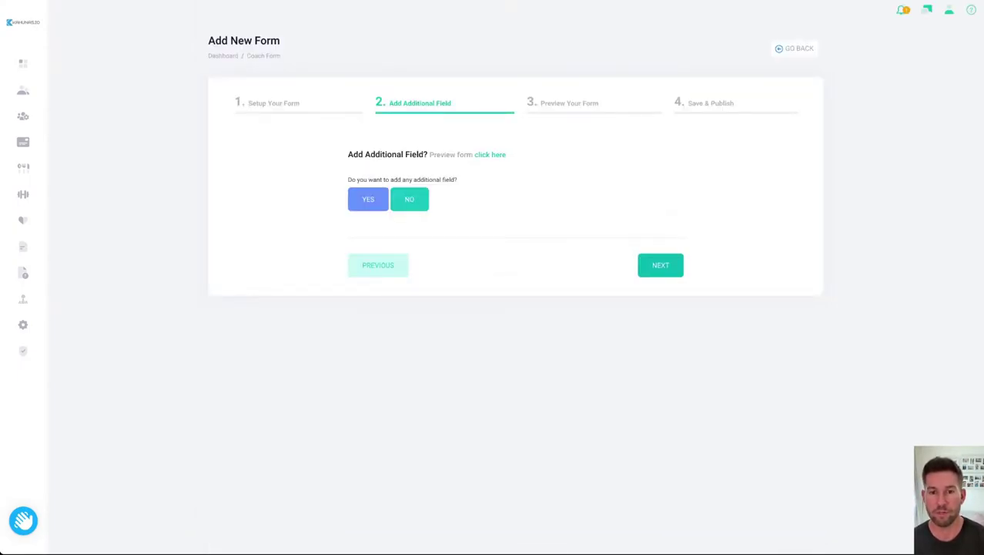
click(661, 265)
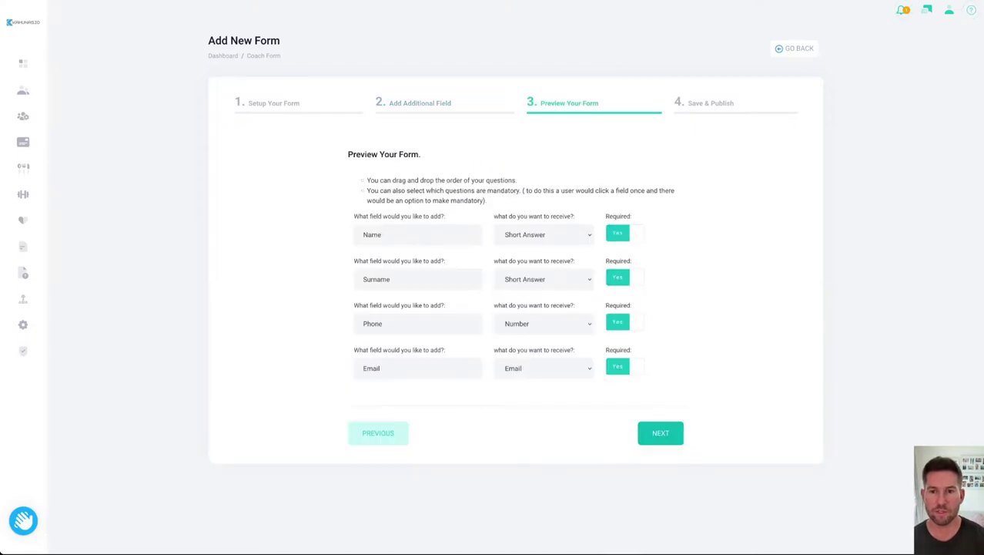
click(661, 433)
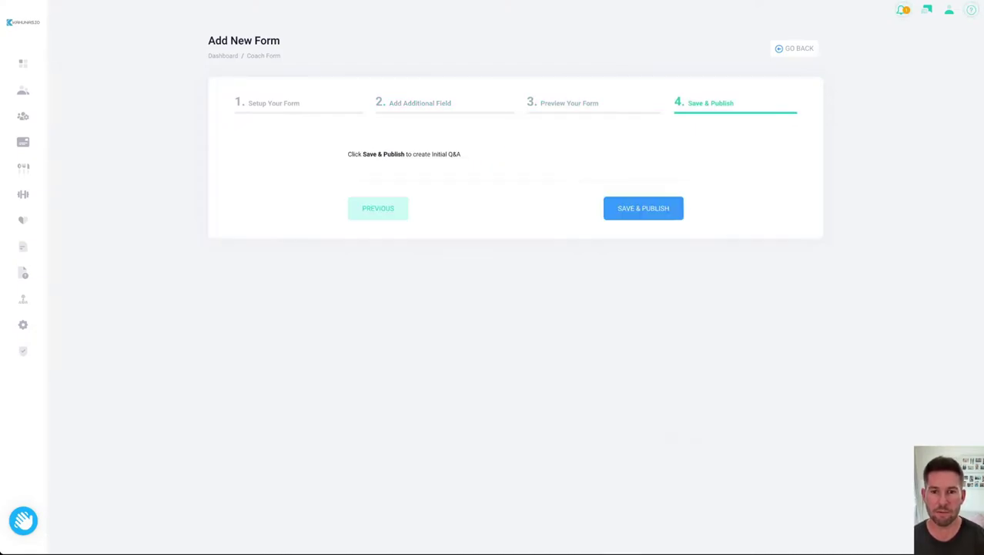
click(644, 208)
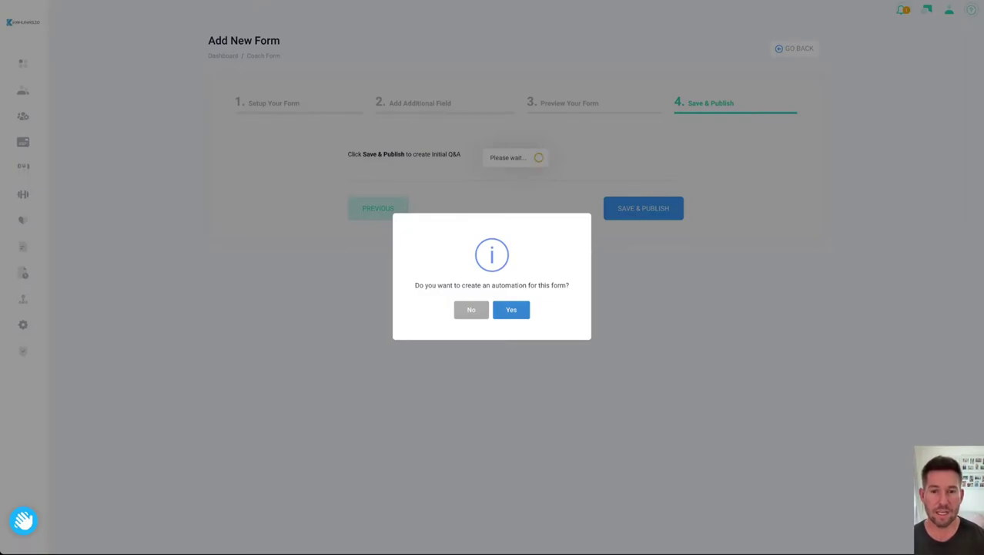
click(512, 309)
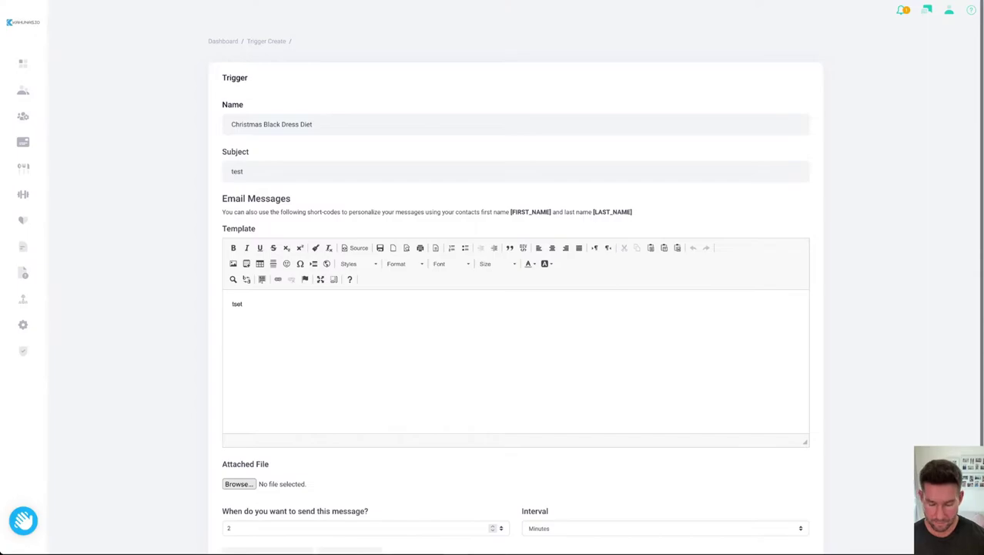
Set the automation email's subject to "Next Steps" and its message to "Hey", and save the trigger
double_click(237, 304)
double_click(237, 172)
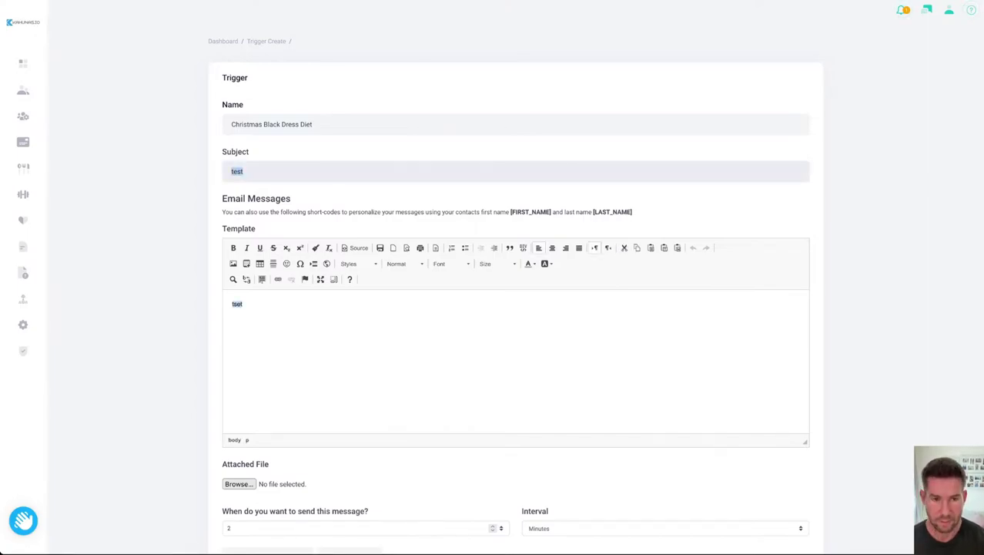
text(Next Steps)
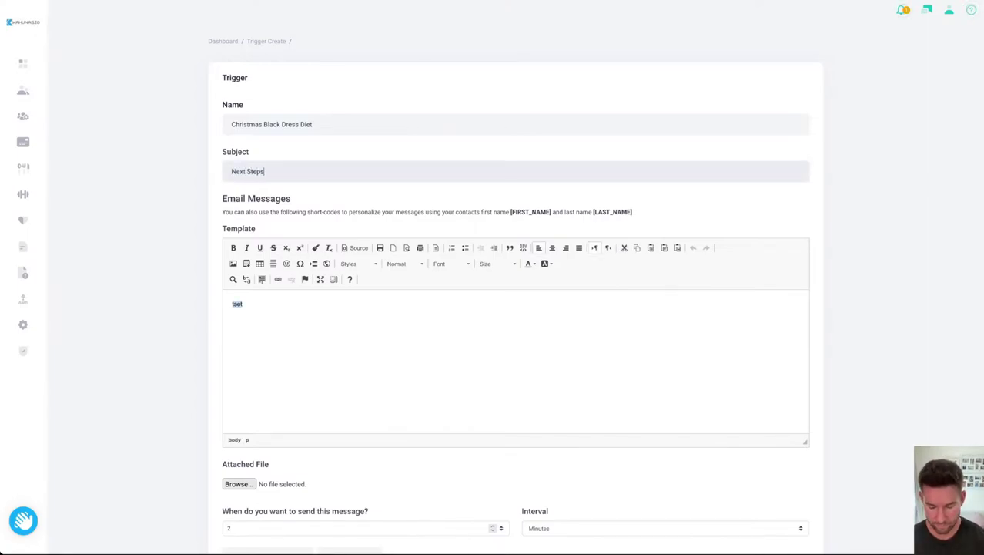
key(Tab)
text(Hey)
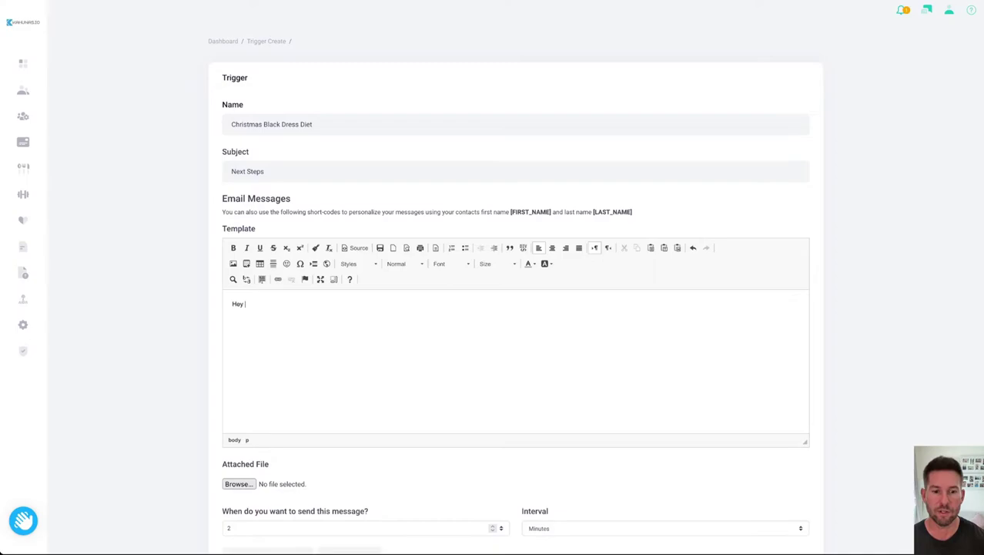
scroll(514, 308, down, 3)
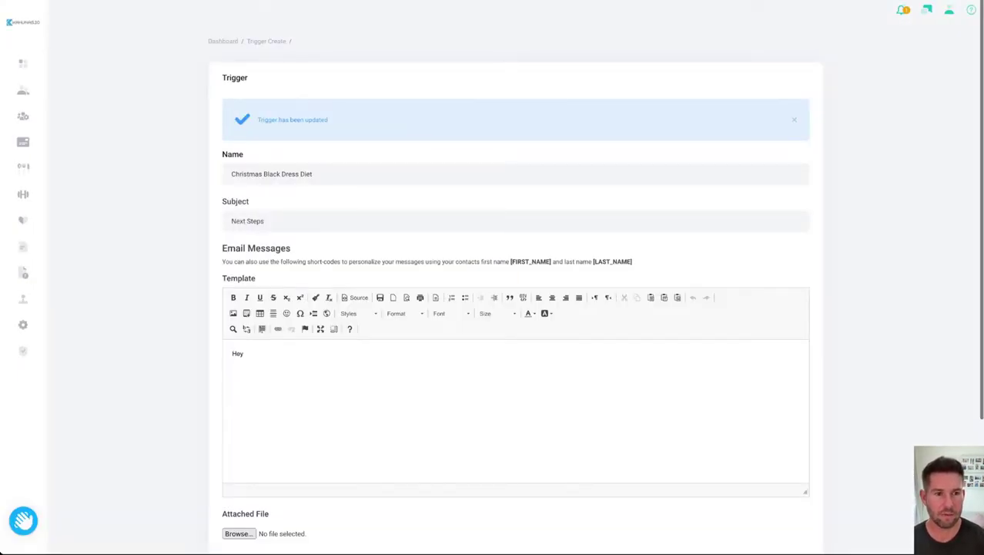
Return to the contact forms list and open the contact form's public link in a new browser tab
click(23, 246)
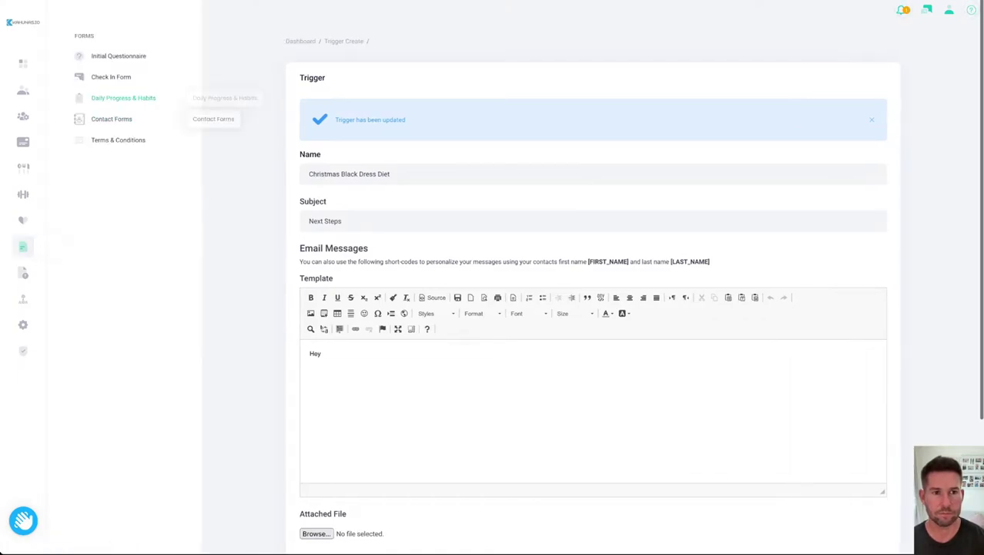
click(112, 119)
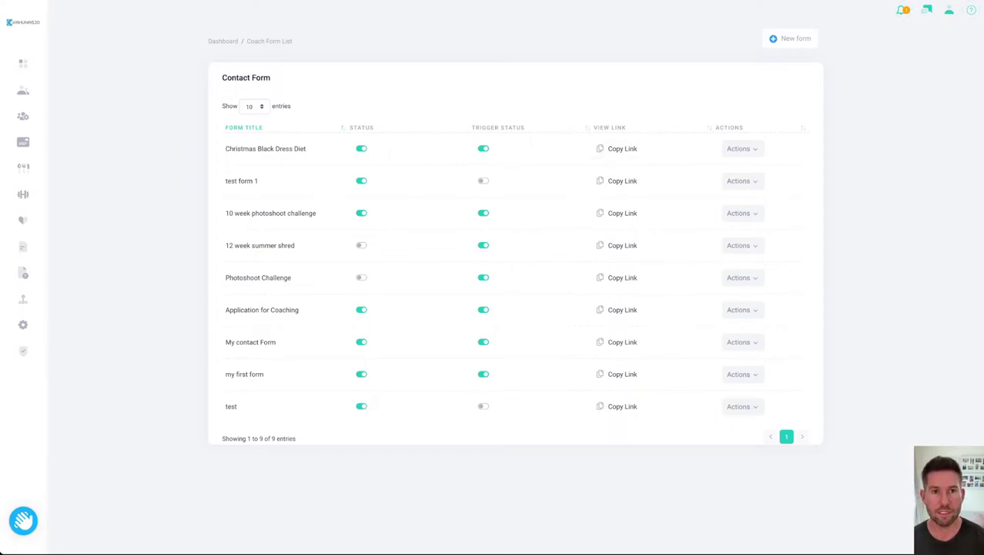
key(super+t)
text(https://kahunas.io/contact/person_info/49aa631e-f092-4d1a-a02f-c650b9dbb83e)
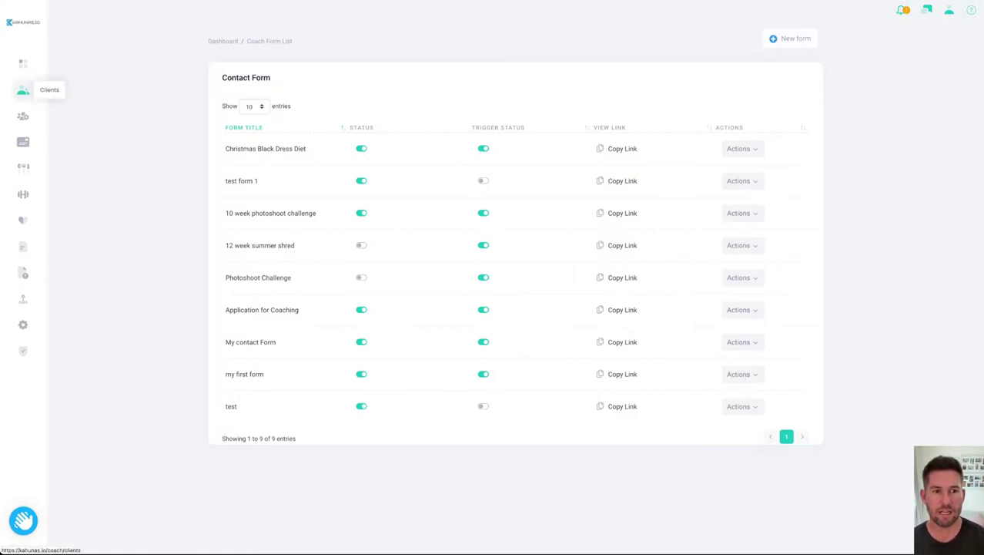
Open the list of leads and check the status choices for the most recent lead
click(23, 90)
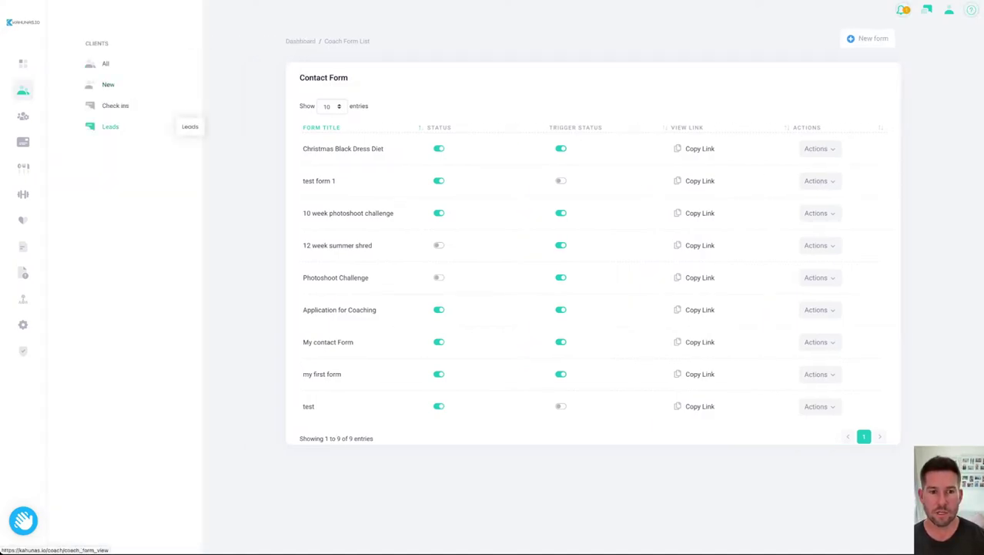
click(111, 127)
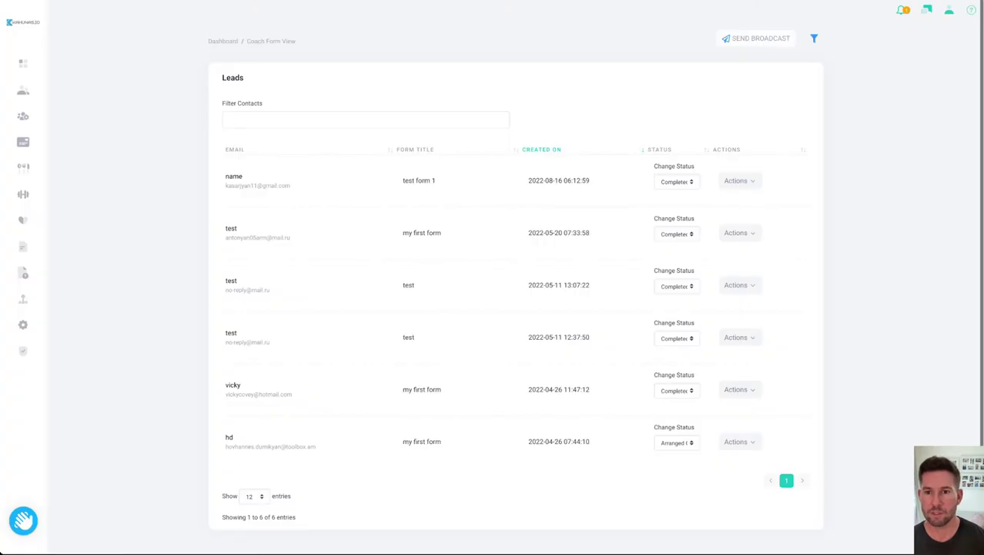
click(677, 182)
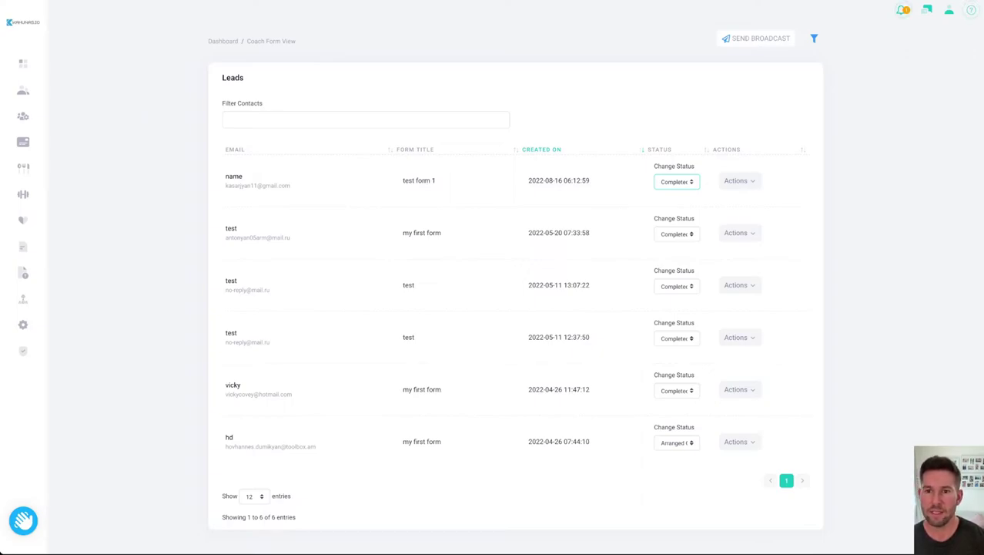
Start converting the most recent lead to a client and review the new client form from start to end
click(740, 181)
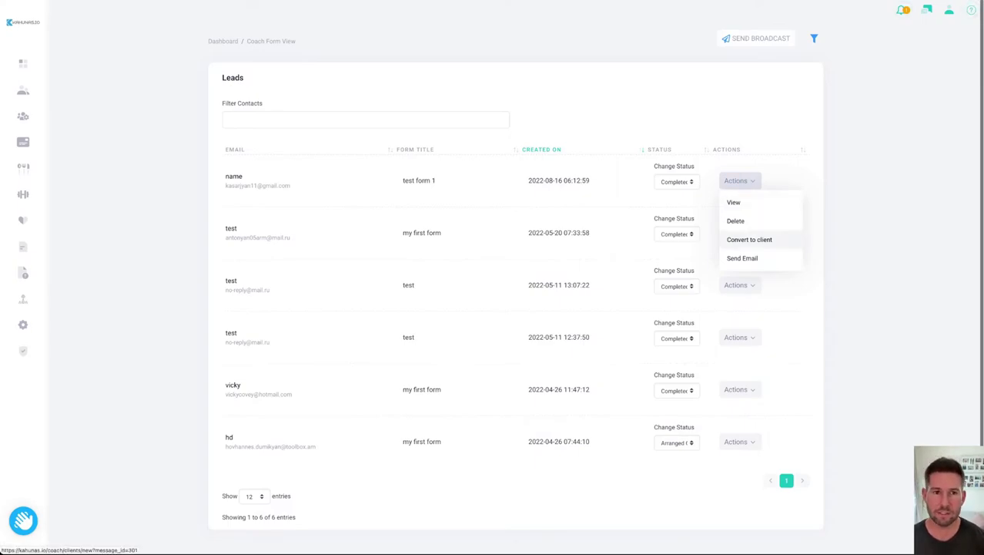
click(749, 240)
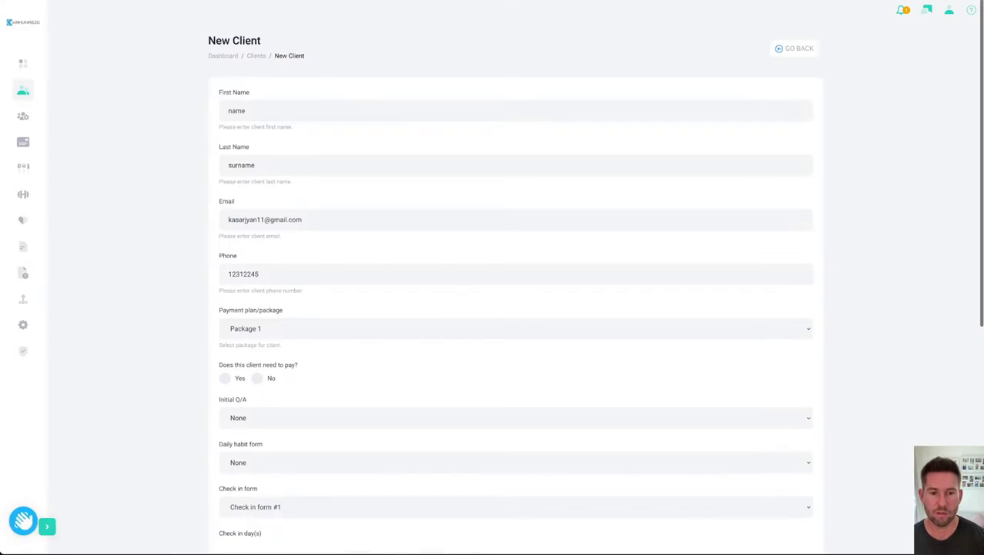
scroll(516, 277, down, 5)
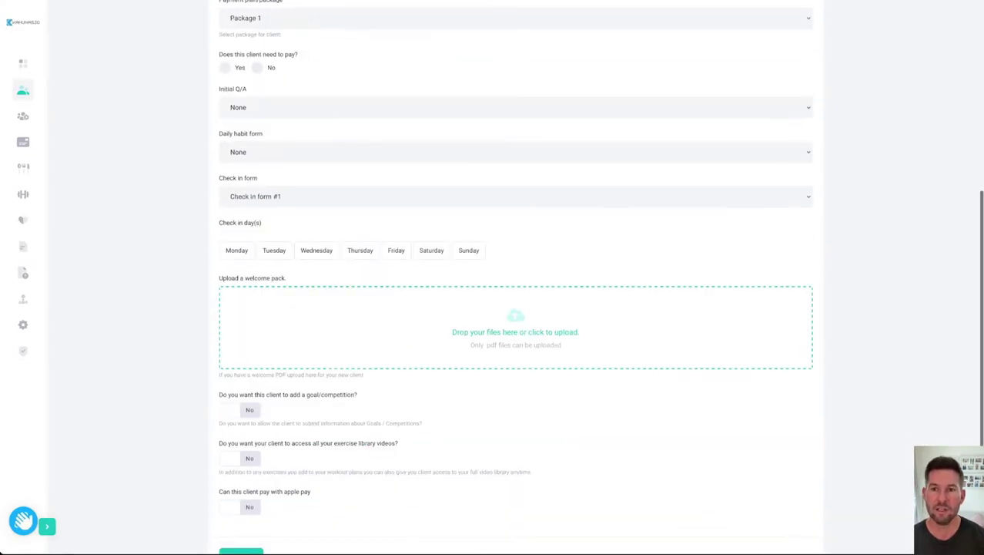
scroll(516, 278, up, 5)
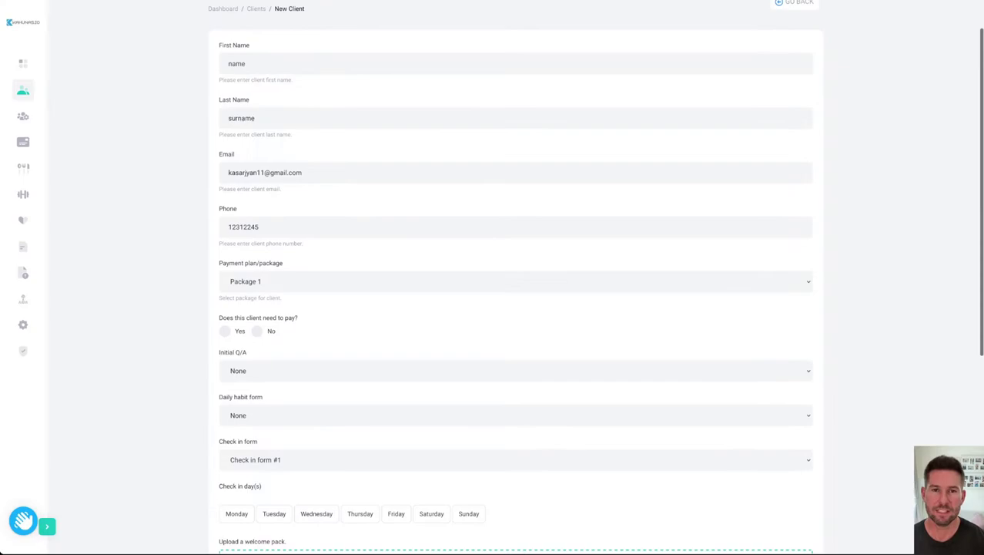
scroll(516, 277, up, 2)
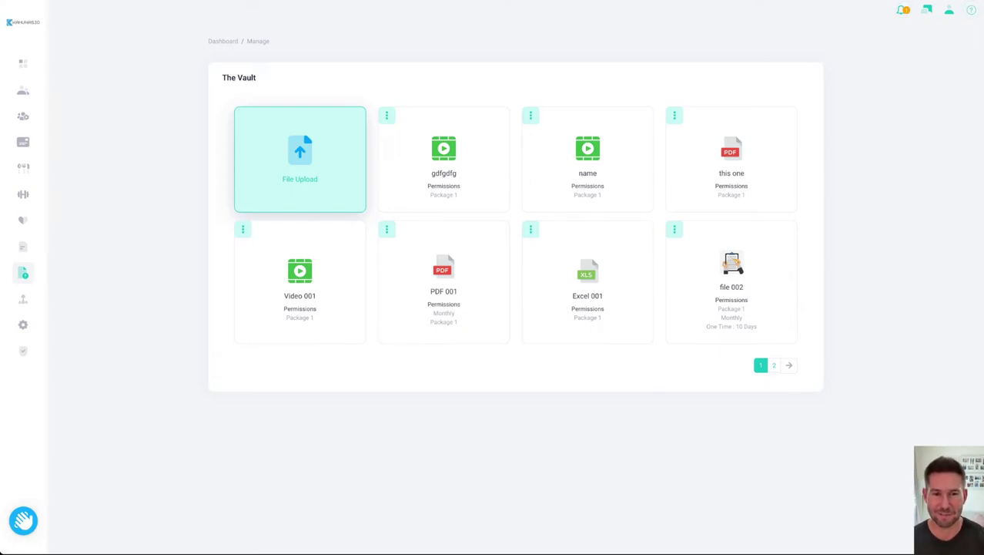
Start adding content to the Vault with the Editor content type and check which packages can be given access
click(300, 159)
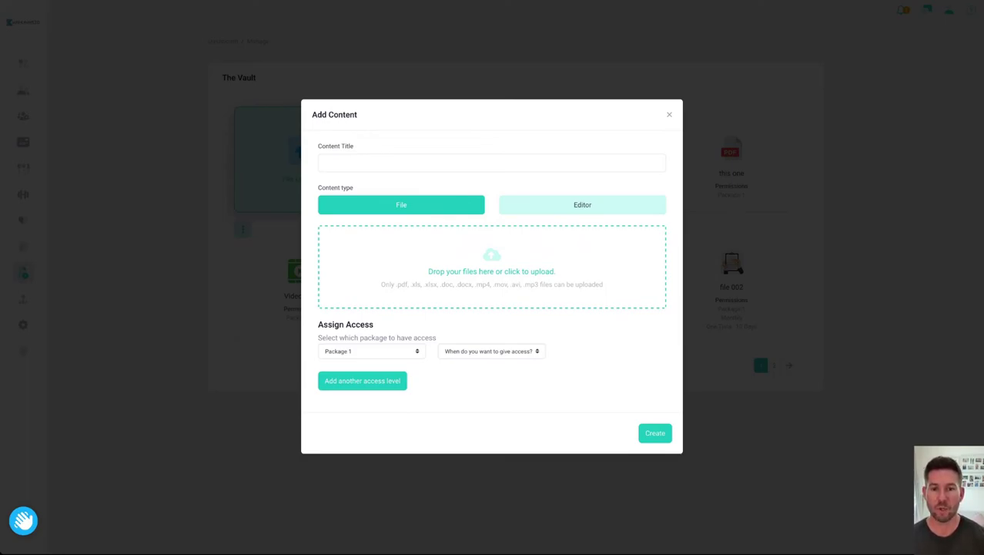
click(582, 204)
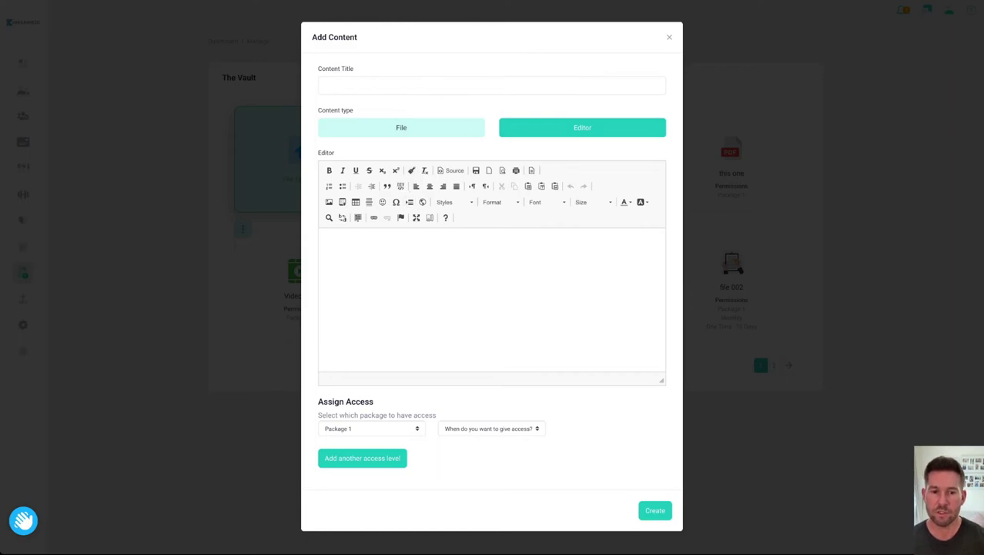
click(372, 428)
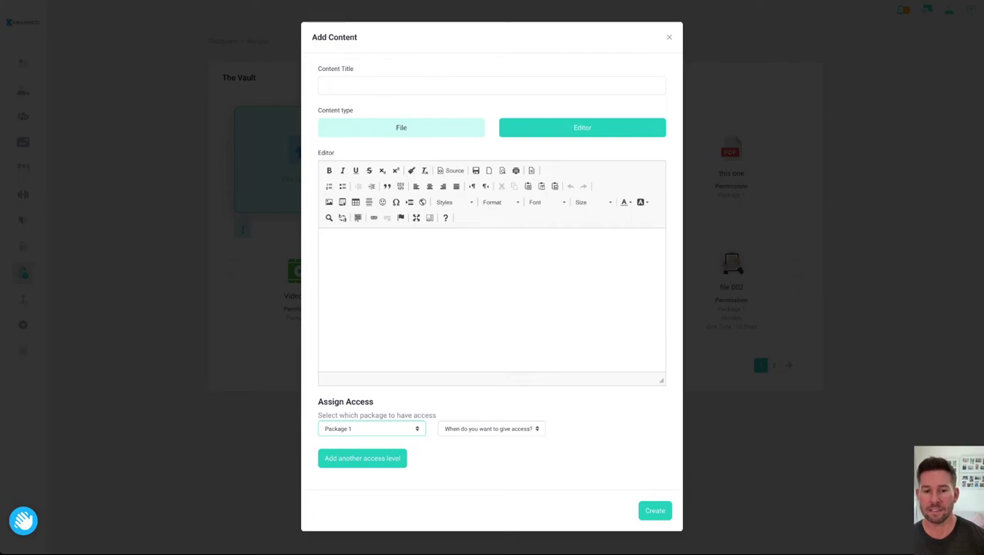
Set Package 1's access to the new content to In Future after 3 days, and close the dialog without creating it
click(491, 429)
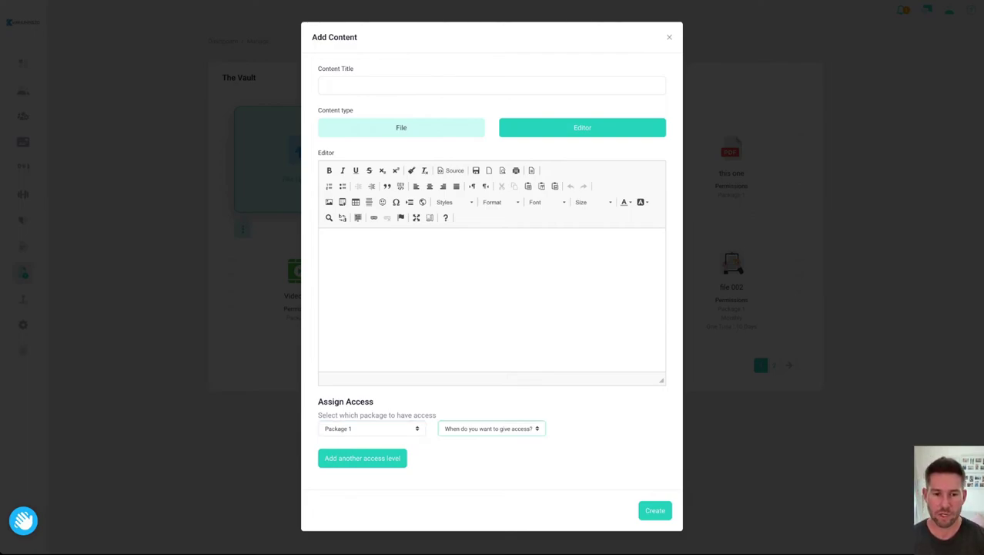
click(477, 453)
key(Tab)
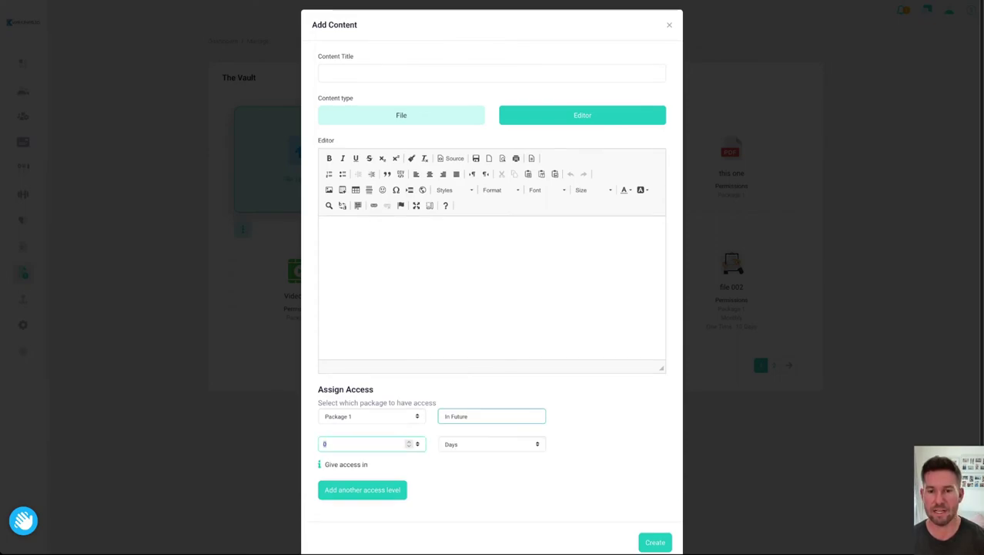
text(3)
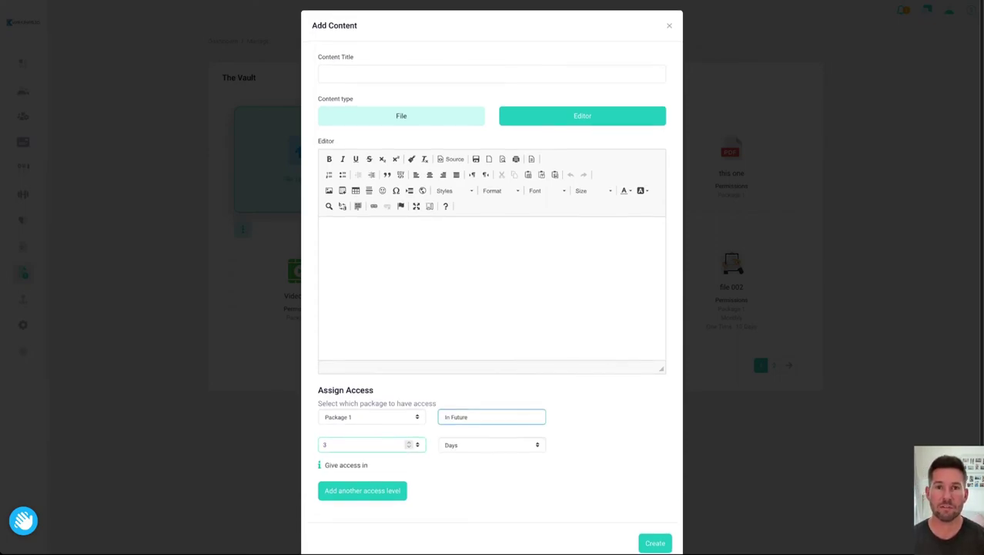
key(Escape)
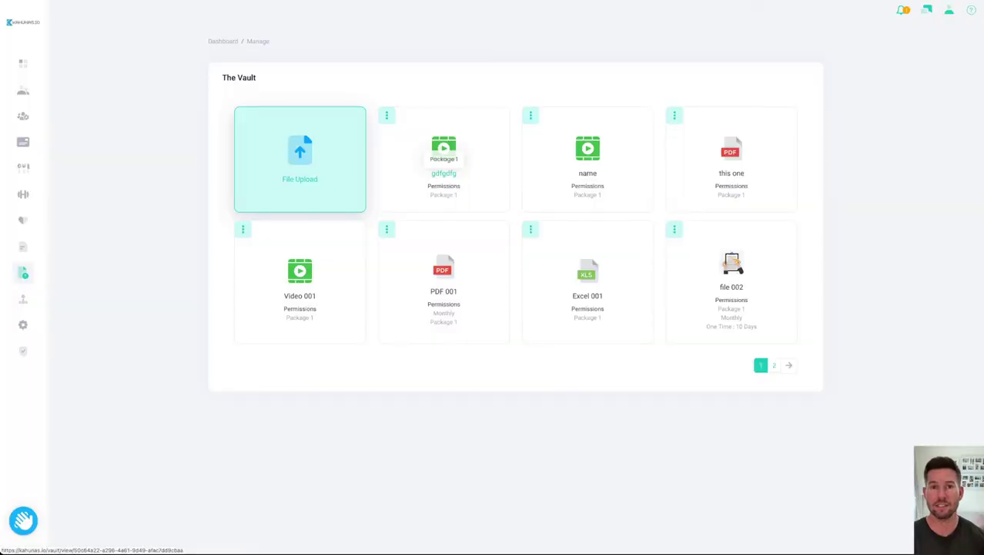